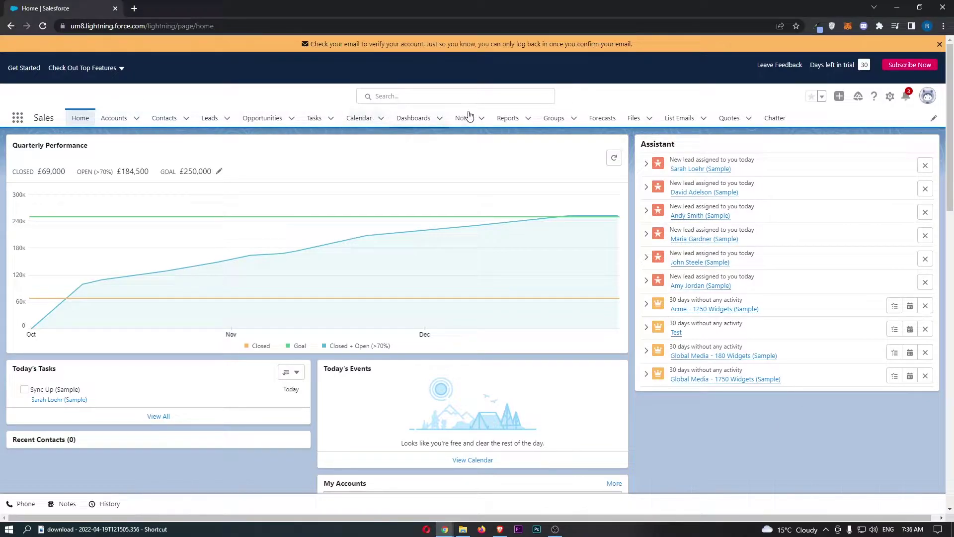
Switch the Tasks list view from Recently Viewed to Open Tasks, showing 18 items
click(317, 122)
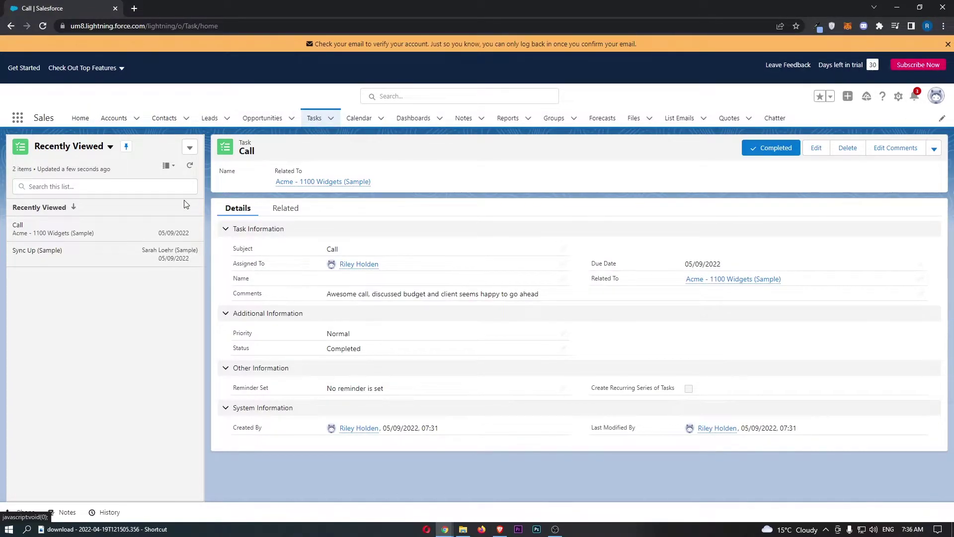
click(88, 150)
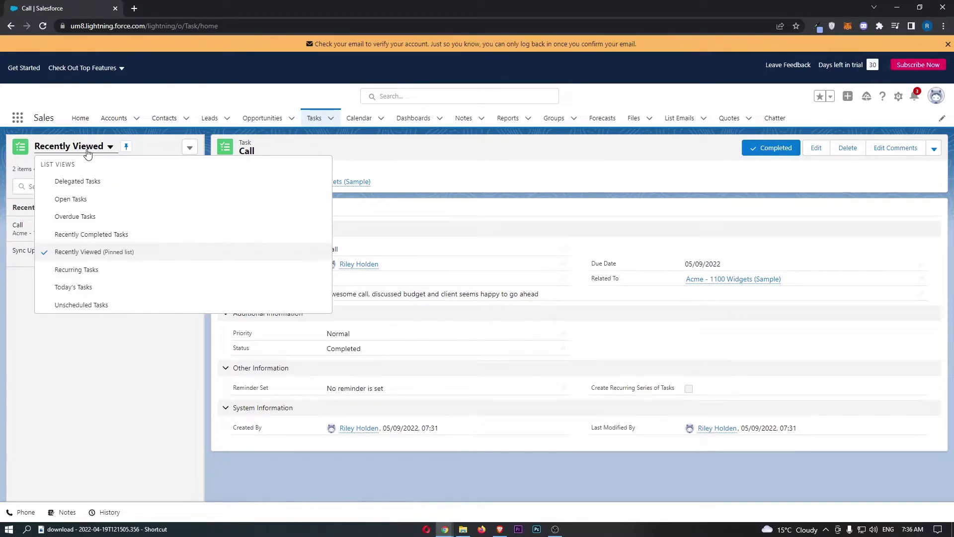
click(96, 200)
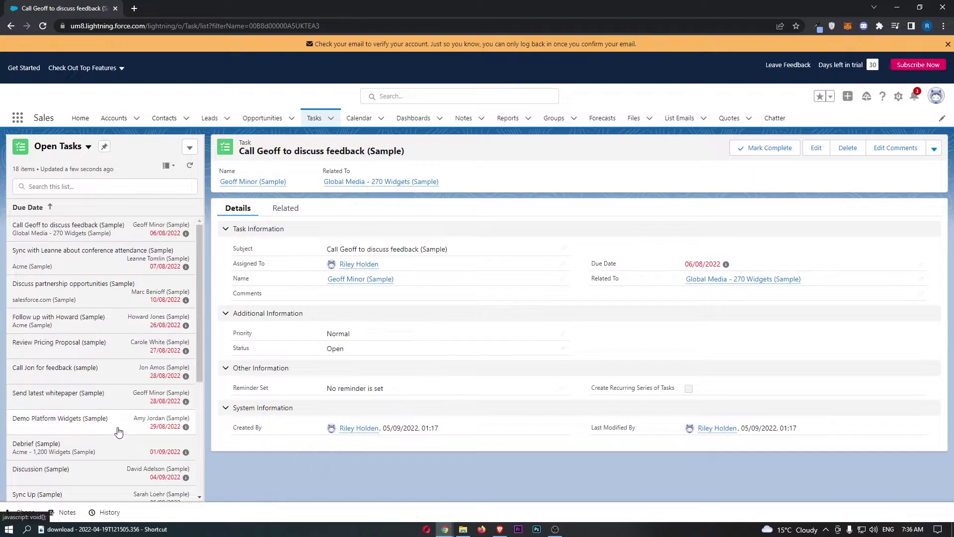
scroll(121, 287, down, 1)
scroll(121, 288, down, 3)
scroll(119, 294, down, 1)
scroll(118, 299, up, 5)
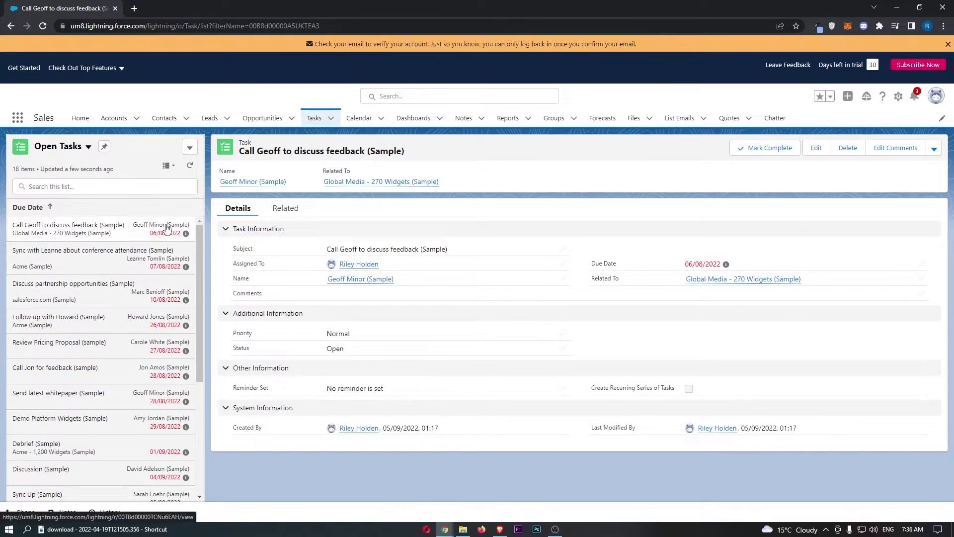
Search the Open Tasks list for 'leanne', narrowing it to the 2 matching tasks
click(110, 188)
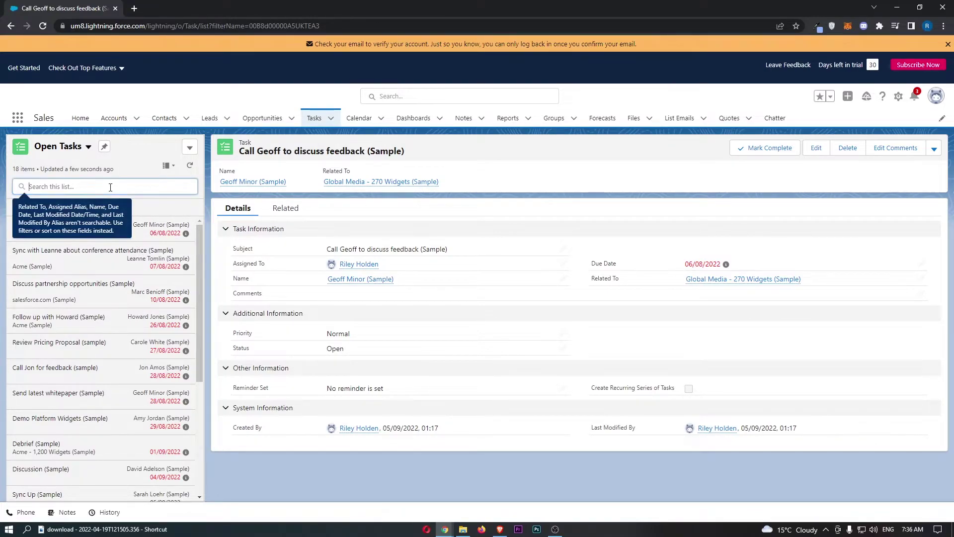
text(leanne)
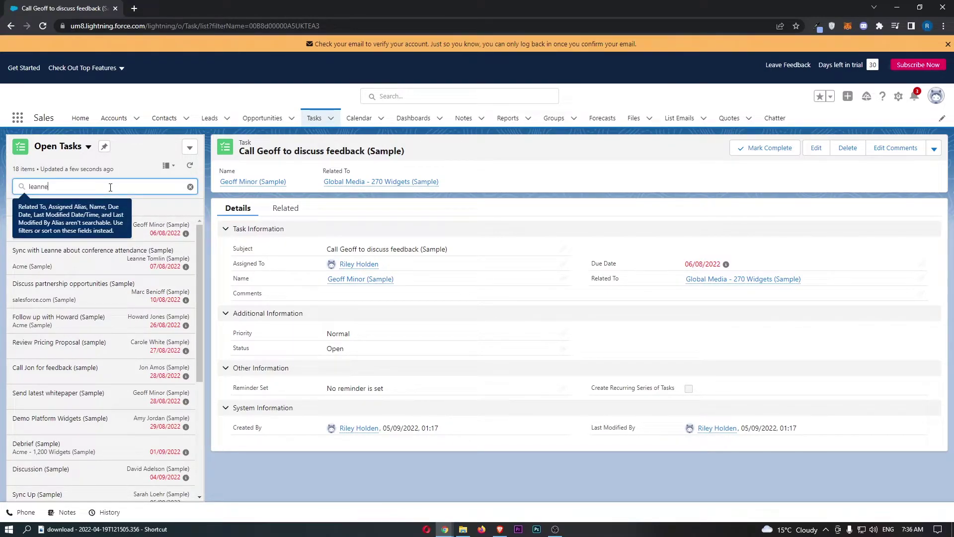
key(Return)
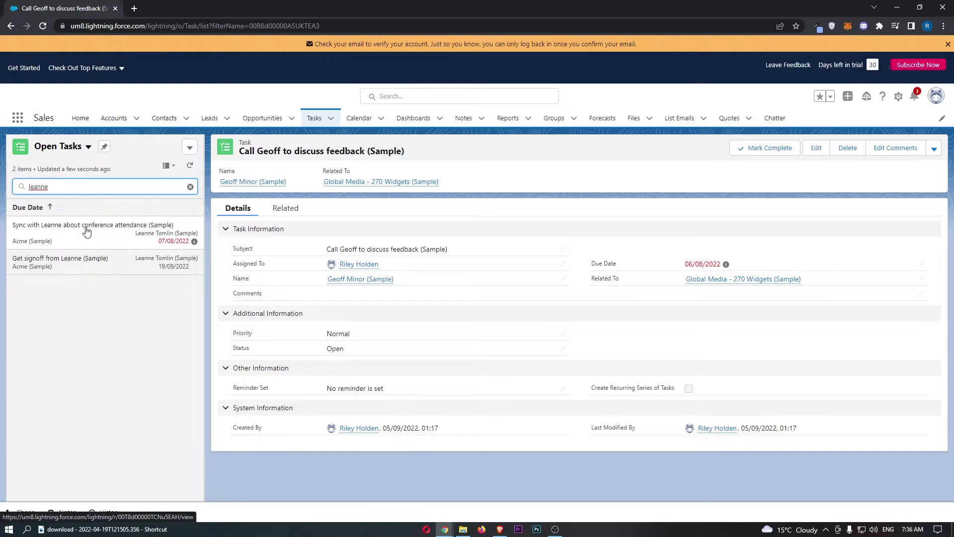
Delete the 'Sync with Leanne about conference attendance (Sample)' task and confirm the deletion
click(102, 230)
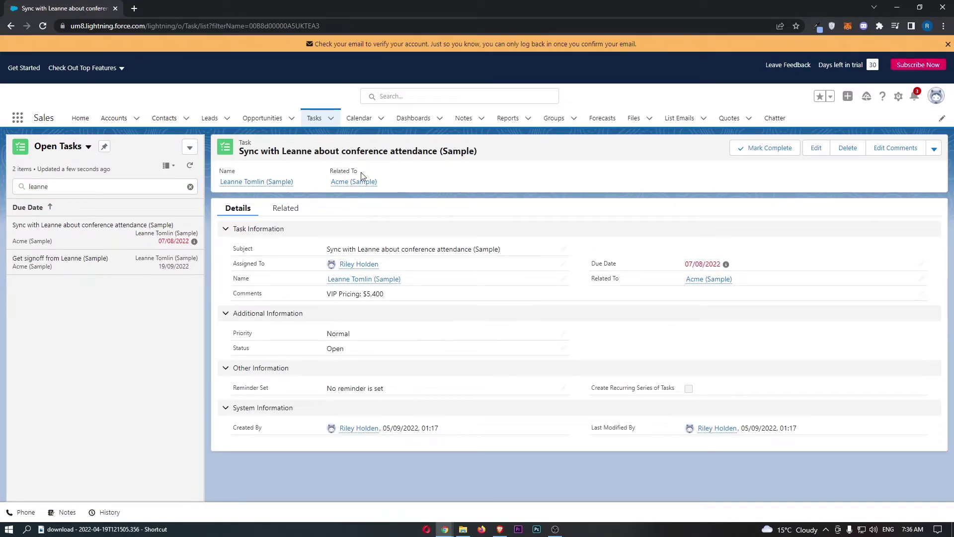
click(848, 150)
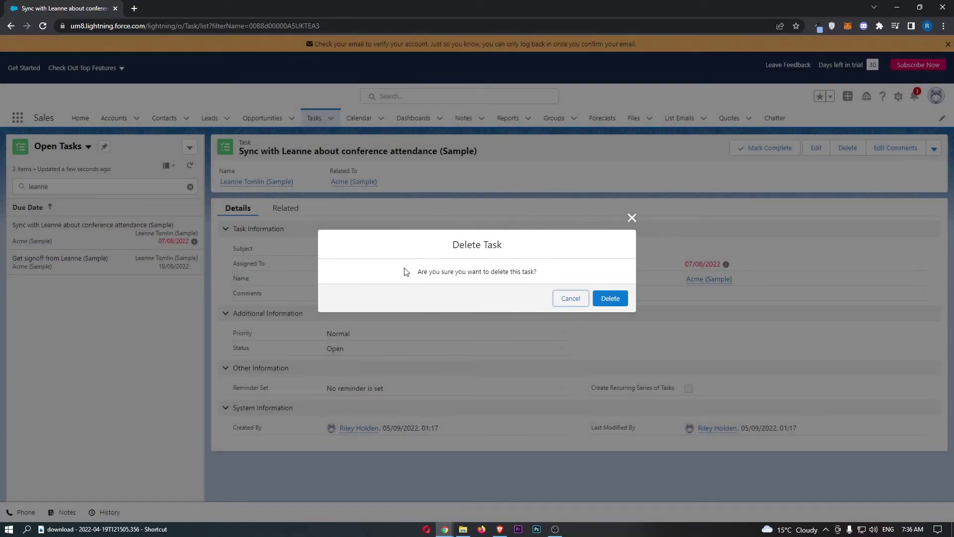
drag(405, 271, 562, 278)
click(573, 272)
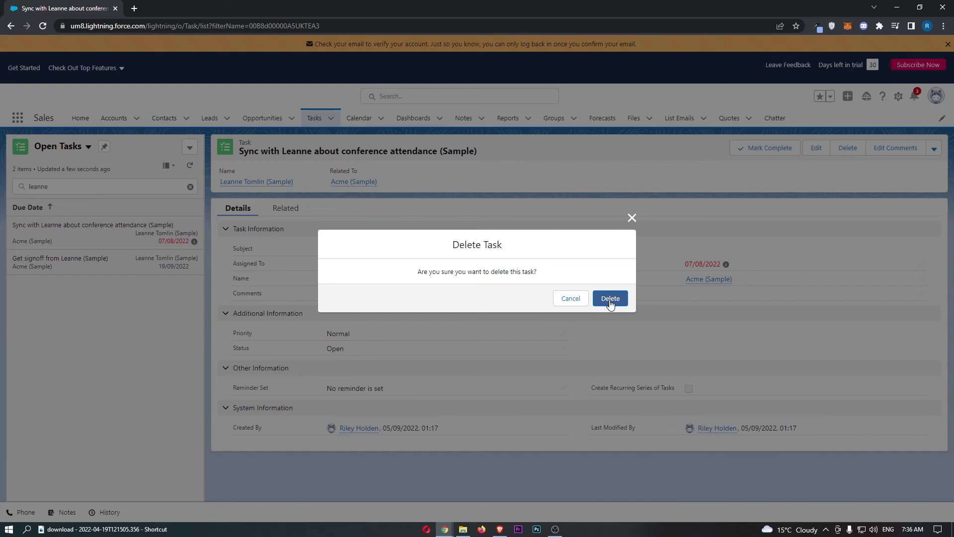
click(610, 299)
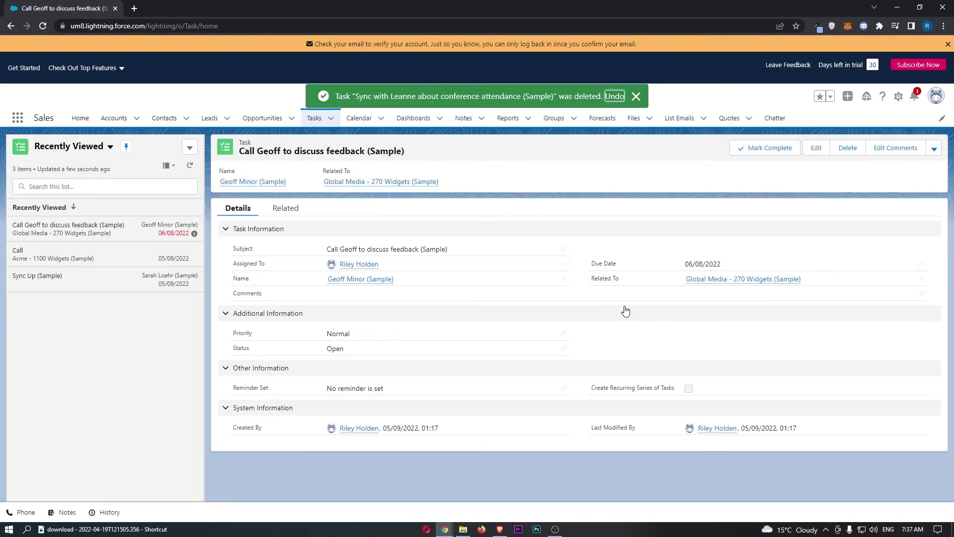